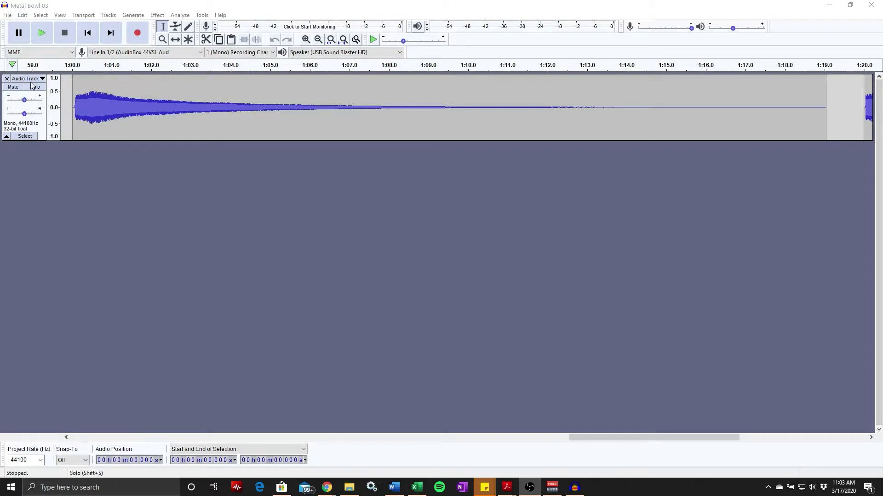
Step: Glance through the Edit menu, then close the Metal Bowl 03 project
click(22, 15)
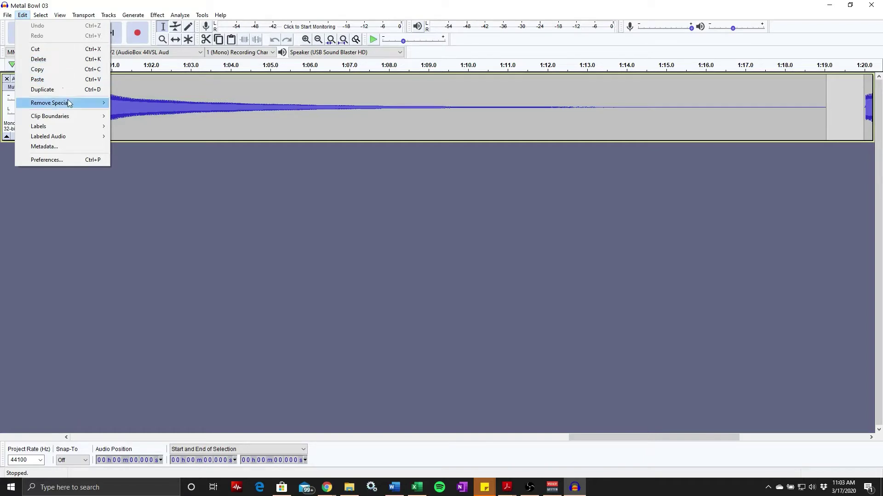
click(104, 215)
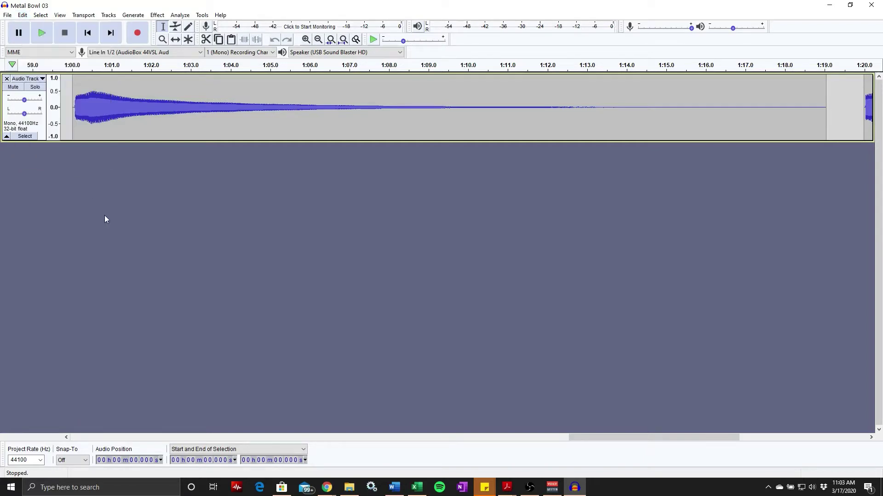
click(10, 16)
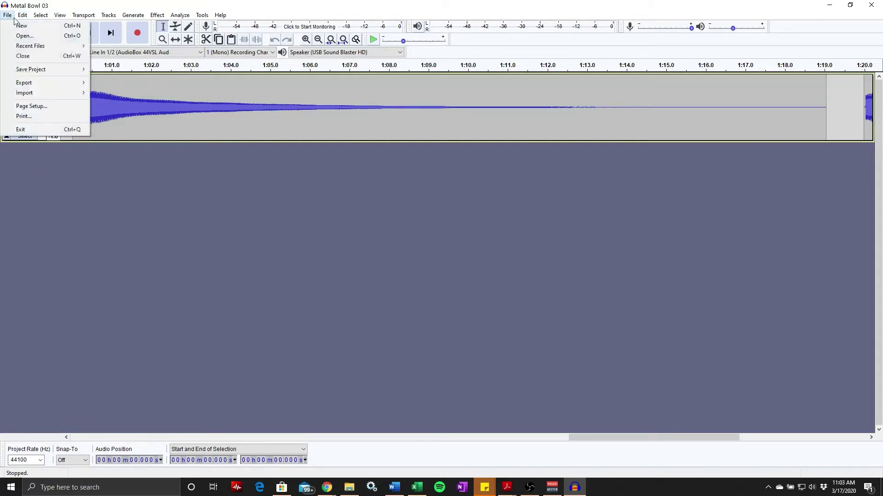
click(27, 58)
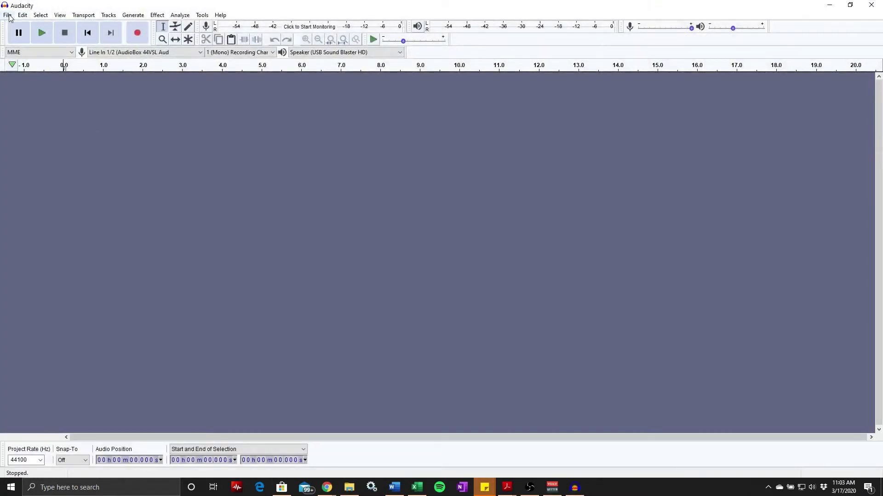
Step: Try importing Metal Bowl 01.aup as audio and dismiss the resulting error
click(8, 16)
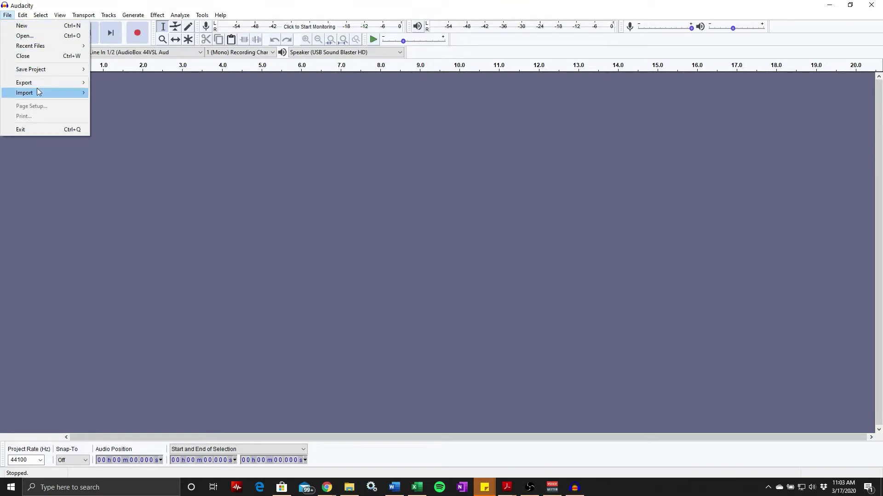
mouse_move(42, 94)
click(112, 93)
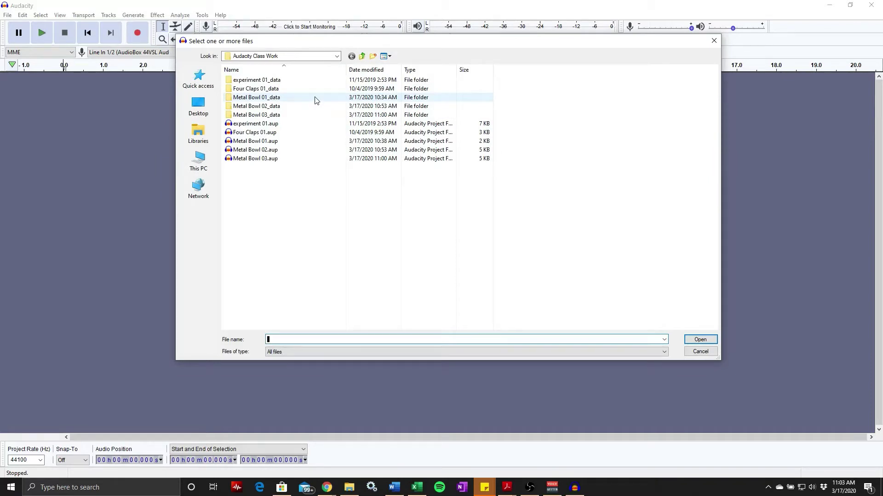
double_click(272, 142)
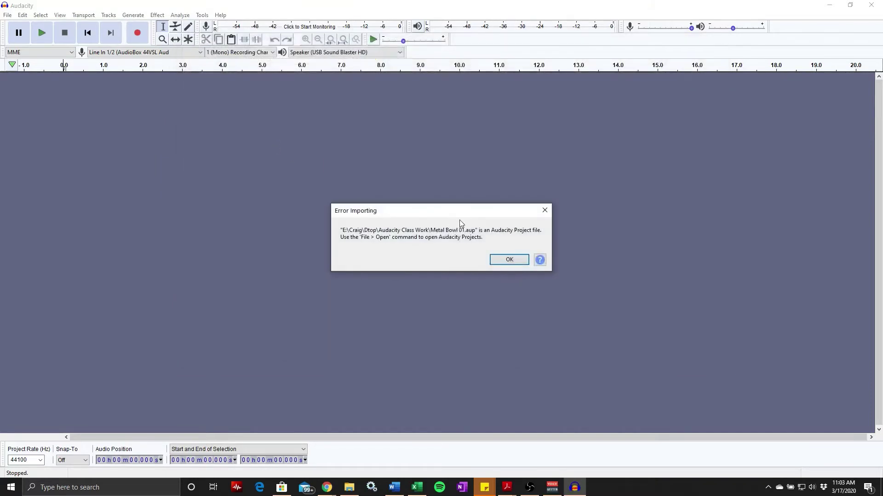
click(509, 261)
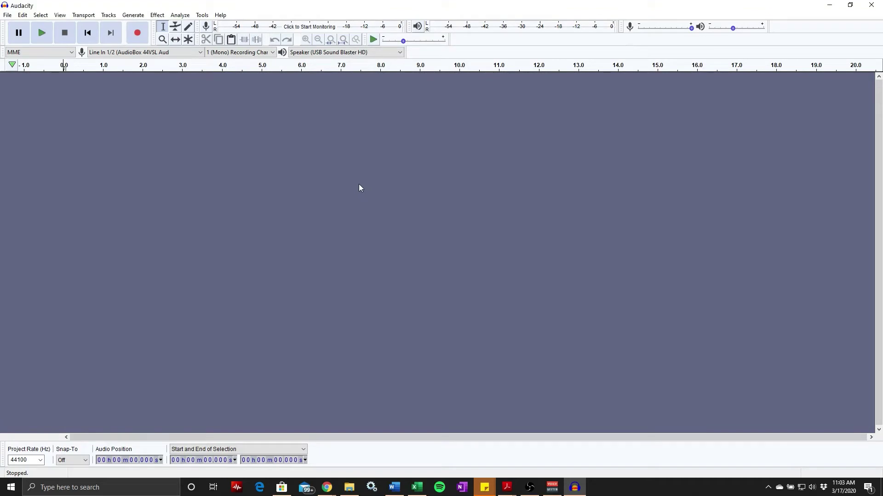
Step: Open the Metal Bowl 01.aup project from the file browser
click(7, 15)
click(21, 35)
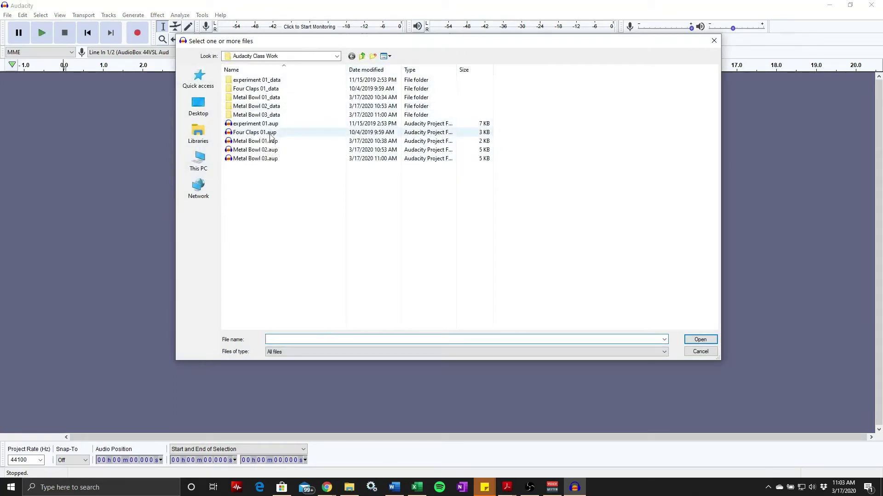
double_click(262, 144)
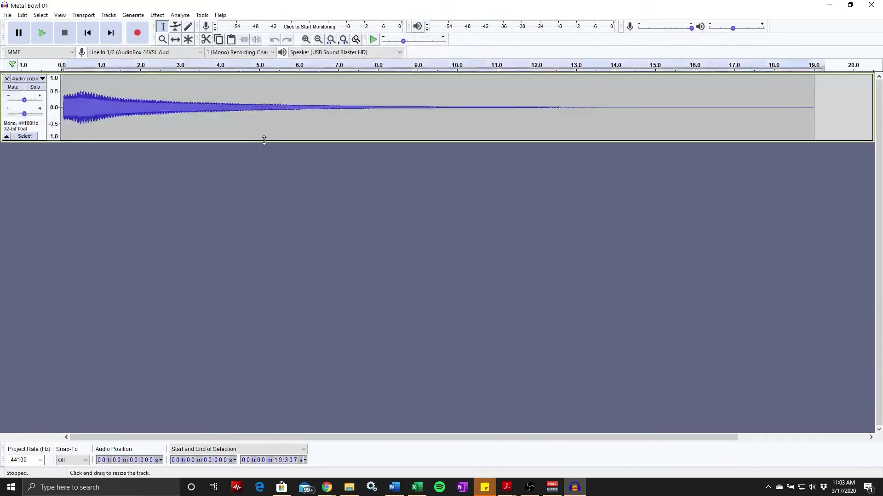
Step: Save the project as Metal Bowl 04.aup, accepting the save warning
click(7, 16)
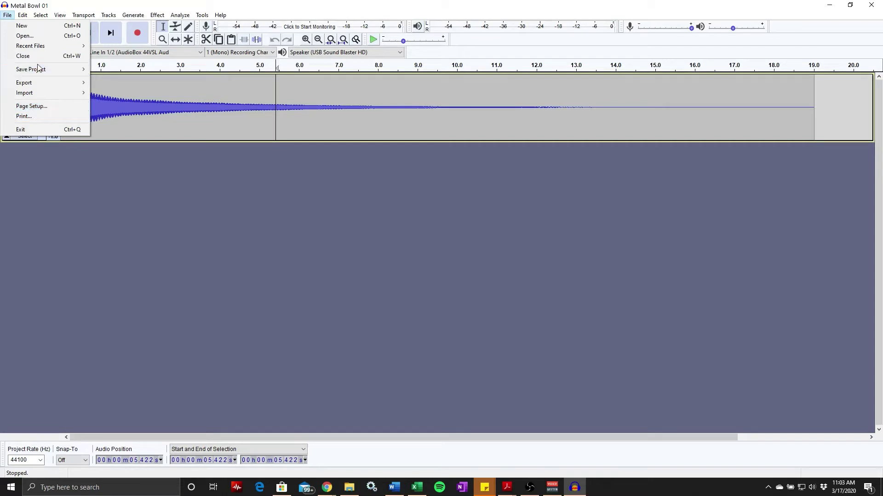
mouse_move(38, 73)
click(123, 79)
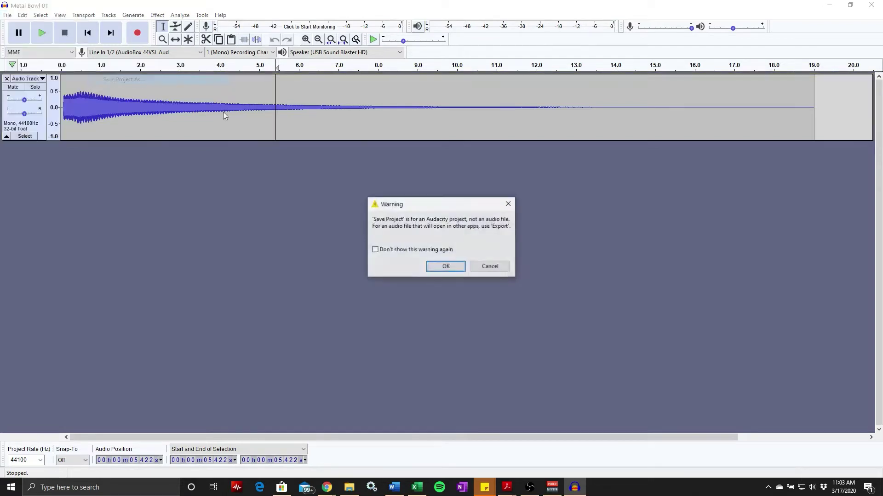
click(446, 265)
click(299, 339)
key(BackSpace)
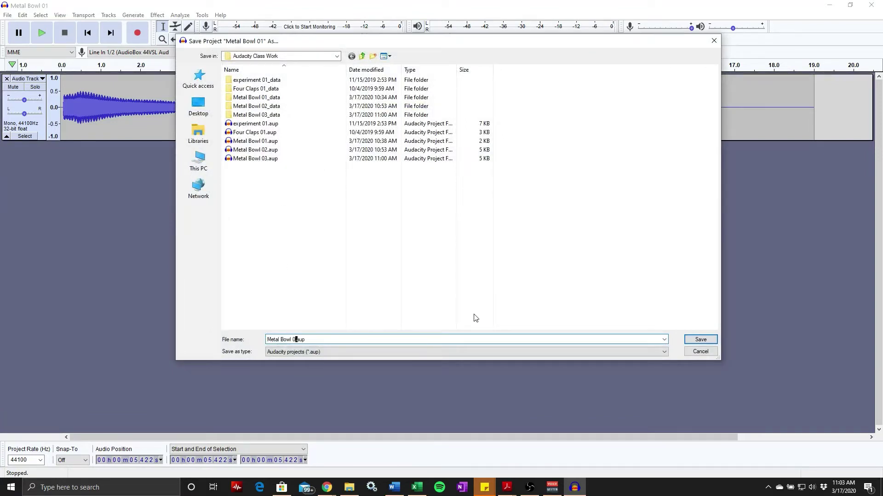
text(4)
click(689, 338)
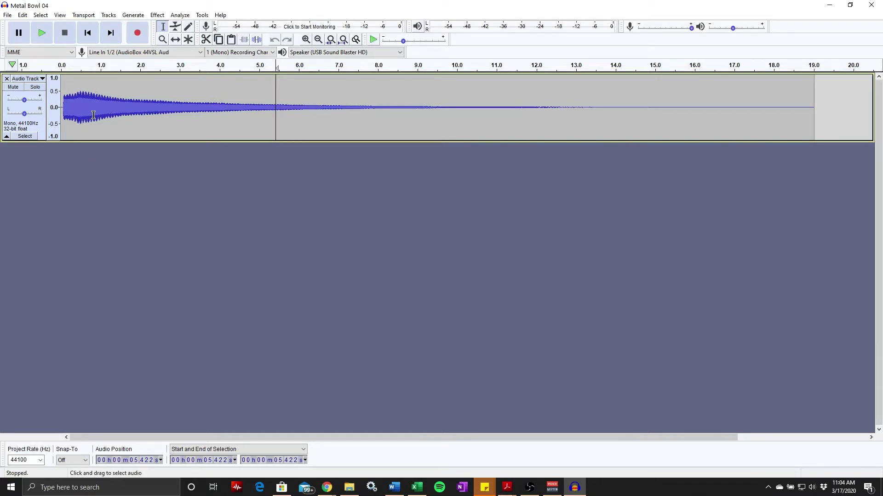
Step: Give the bowl track an envelope that starts lower and reaches full volume at 3.7 s
click(88, 33)
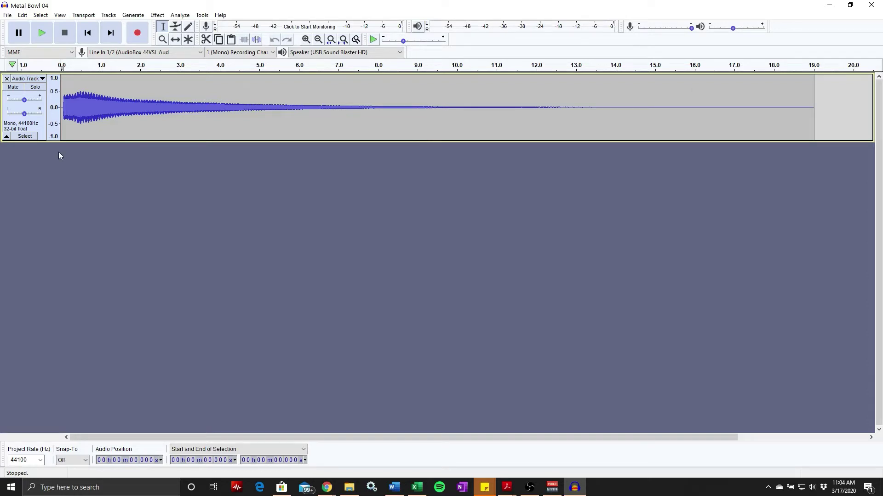
click(176, 31)
drag(203, 79, 206, 76)
click(76, 78)
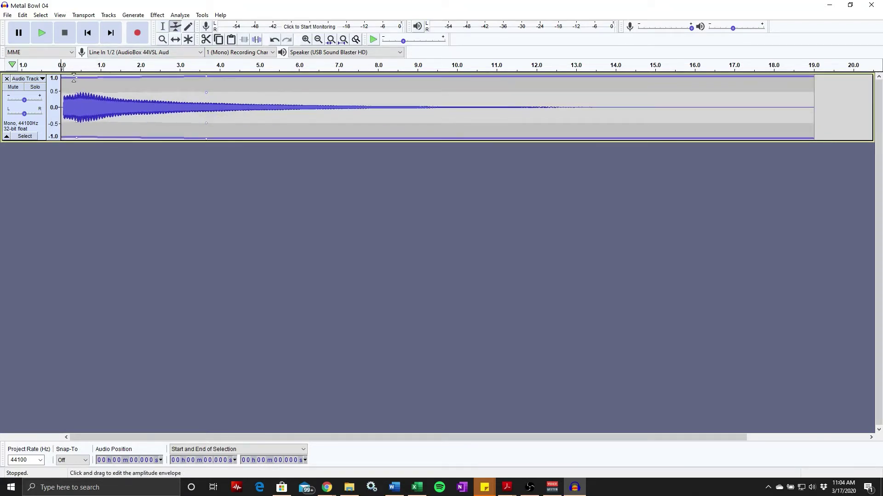
mouse_move(75, 79)
mouse_down()
mouse_move(79, 105)
mouse_move(81, 84)
mouse_up()
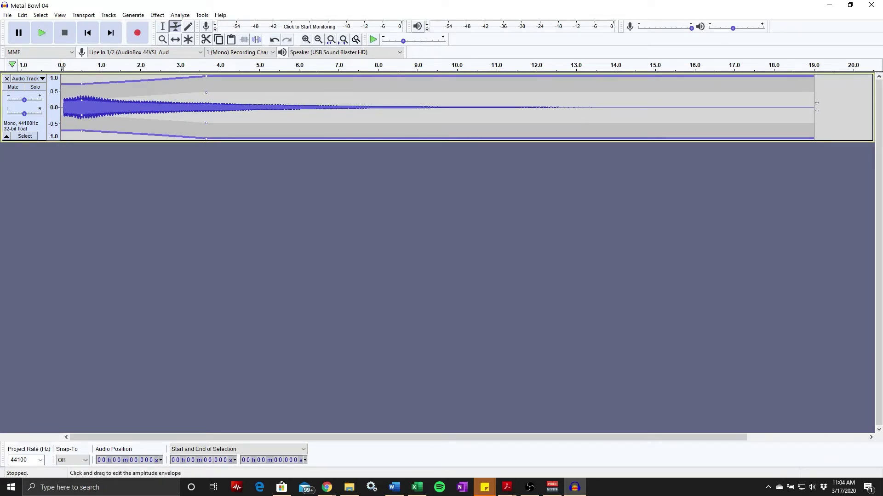
click(163, 26)
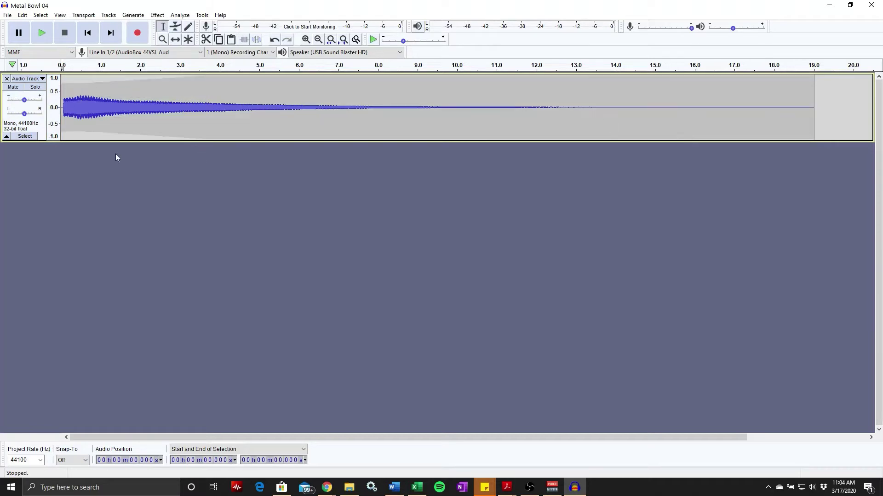
Step: Select the whole track (0–19.551 s), duplicate it with Ctrl+D, and place the cursor at 2.856 s
drag(833, 106, 61, 106)
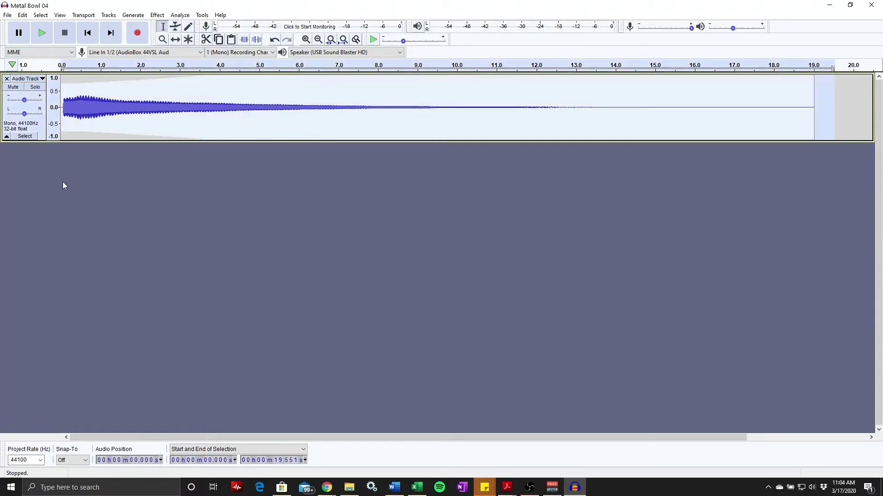
key(ctrl+d)
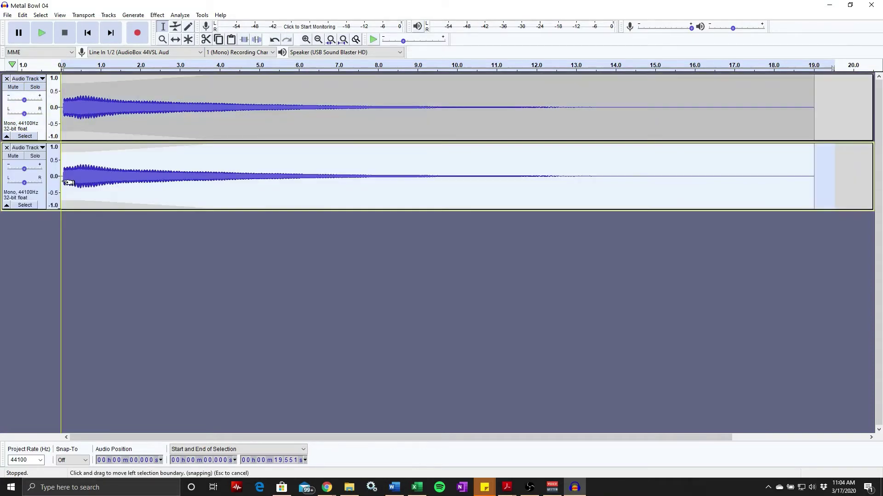
click(77, 274)
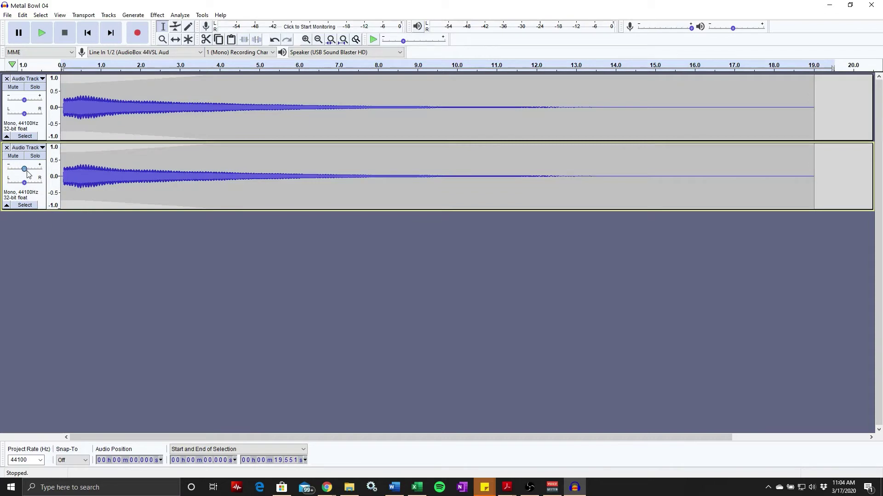
click(174, 156)
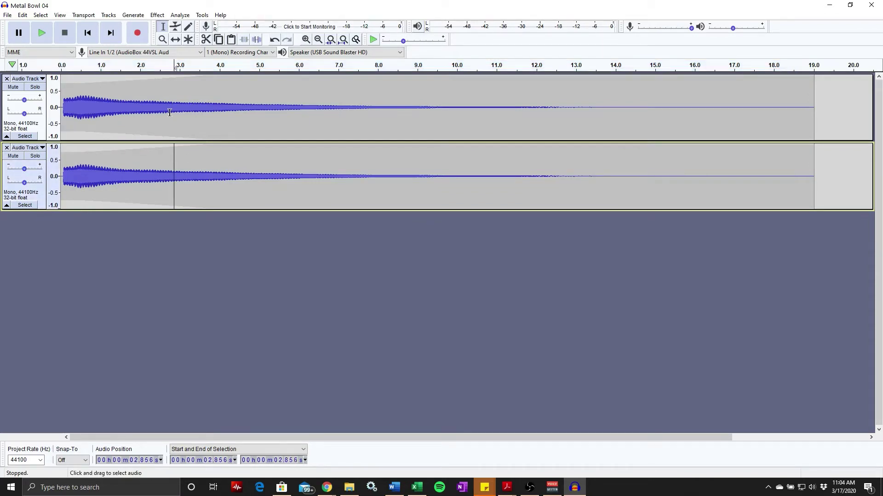
Step: Restore track 1's envelope to full volume, then pan track 1 fully left and track 2 fully right
click(175, 27)
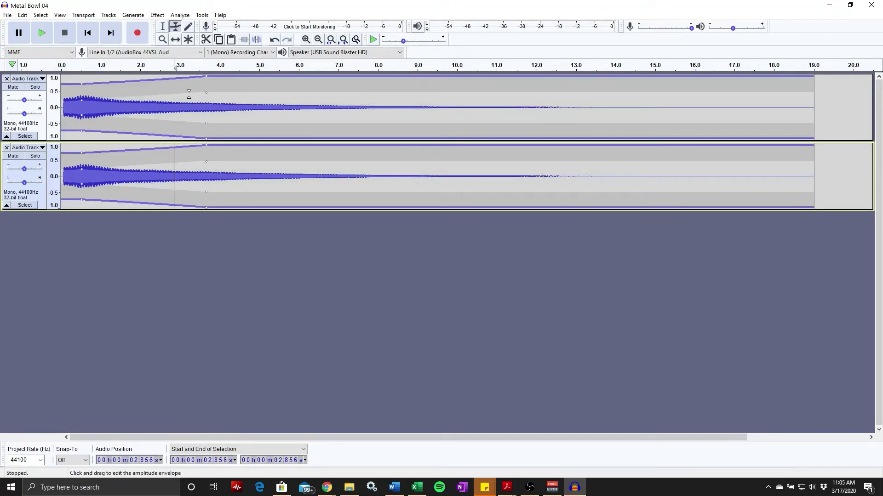
mouse_move(80, 86)
mouse_down()
mouse_move(85, 77)
mouse_move(88, 92)
mouse_move(92, 79)
mouse_up()
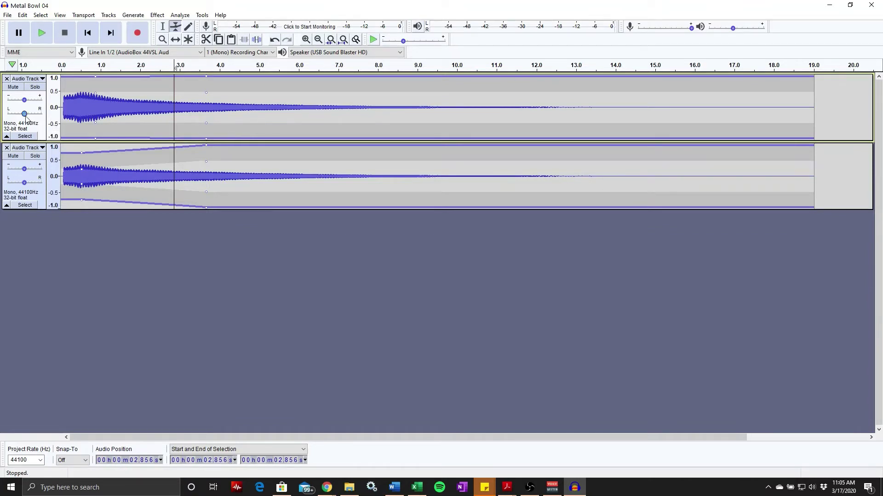
drag(25, 117, 9, 114)
click(24, 184)
drag(25, 187, 62, 182)
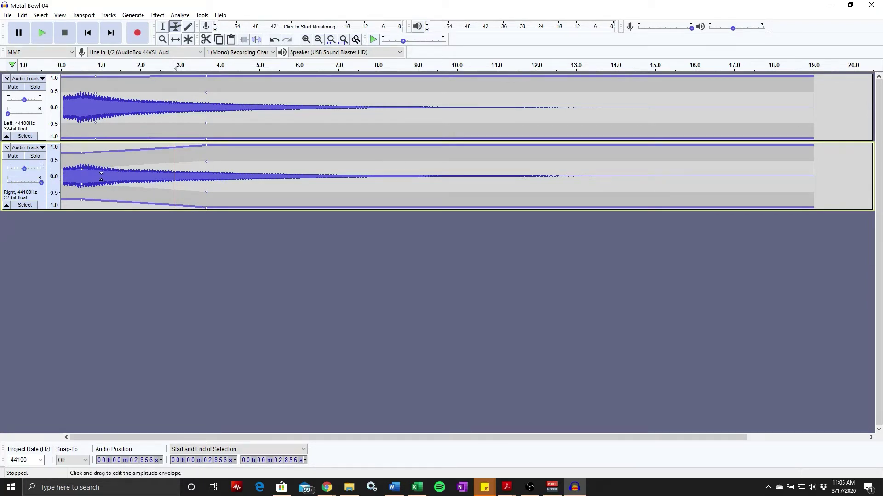
Step: Fade the right track to near silence by 2.5 s and ramp the left track from silence to full by 3.7 s
drag(83, 153, 85, 147)
drag(208, 146, 203, 176)
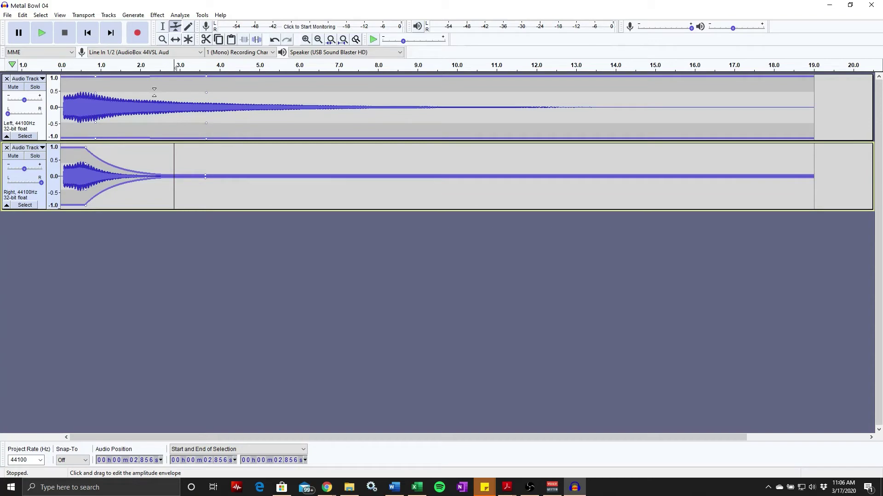
drag(96, 78, 88, 107)
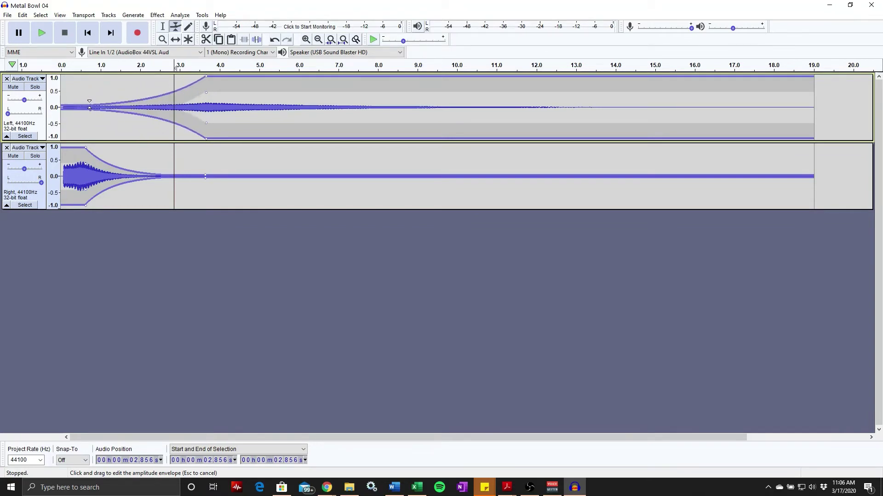
Step: Nudge the upper track's fade point, then play the panned mix from the start and stop it
drag(89, 102, 91, 105)
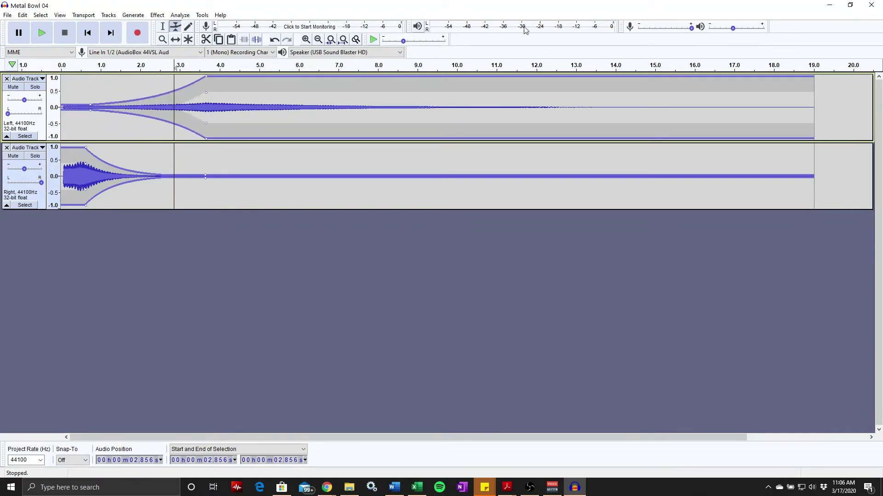
click(87, 34)
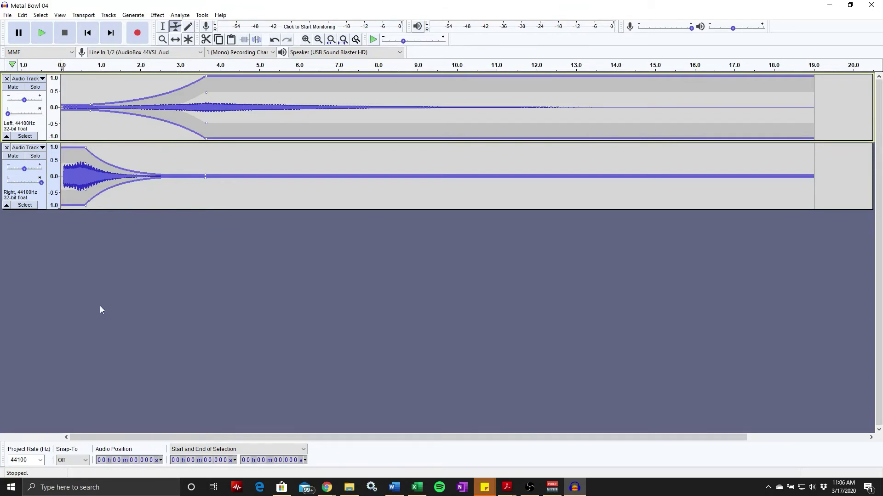
key(space)
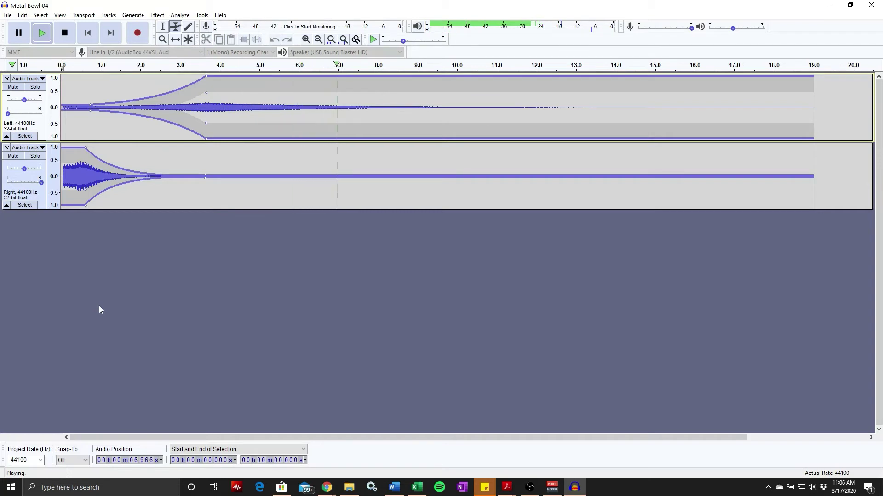
key(space)
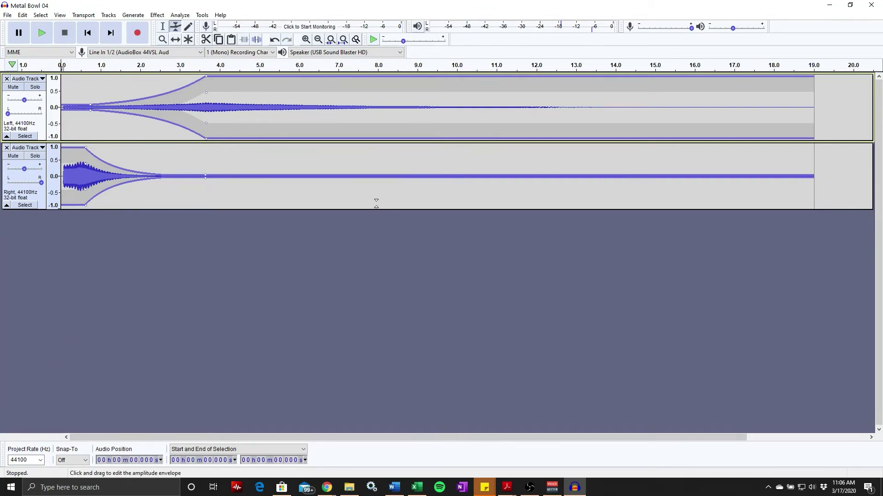
Step: Start a WAV export and browse to the Audacity Class Work folder on the Desktop
click(8, 15)
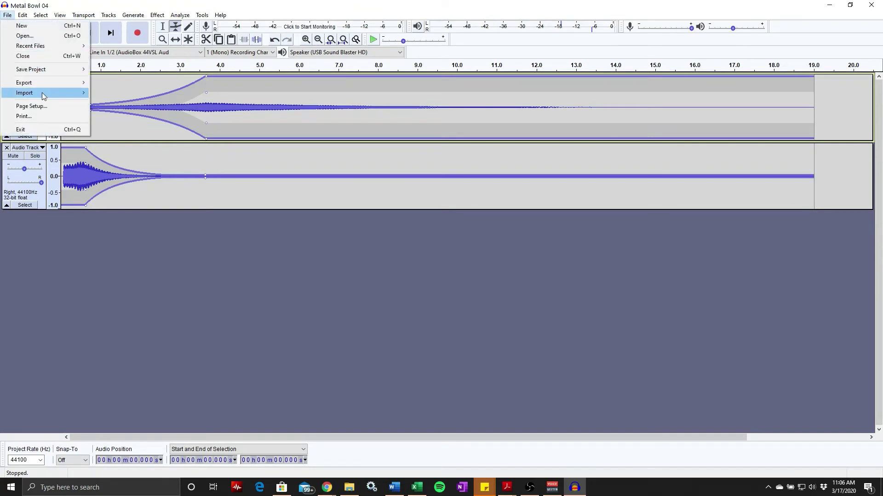
mouse_move(46, 83)
click(137, 91)
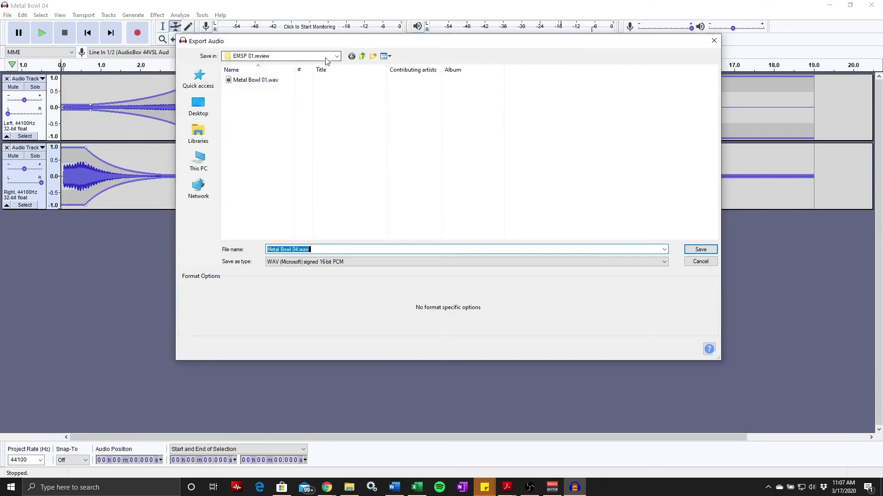
click(362, 56)
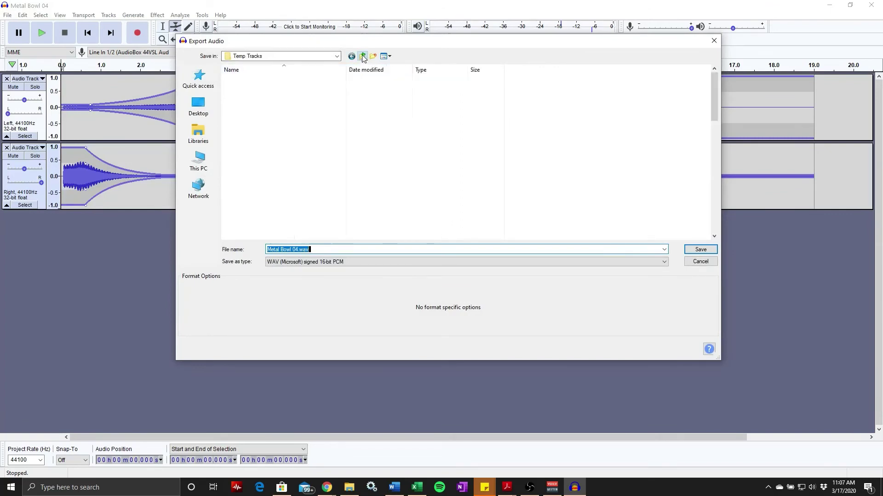
click(205, 104)
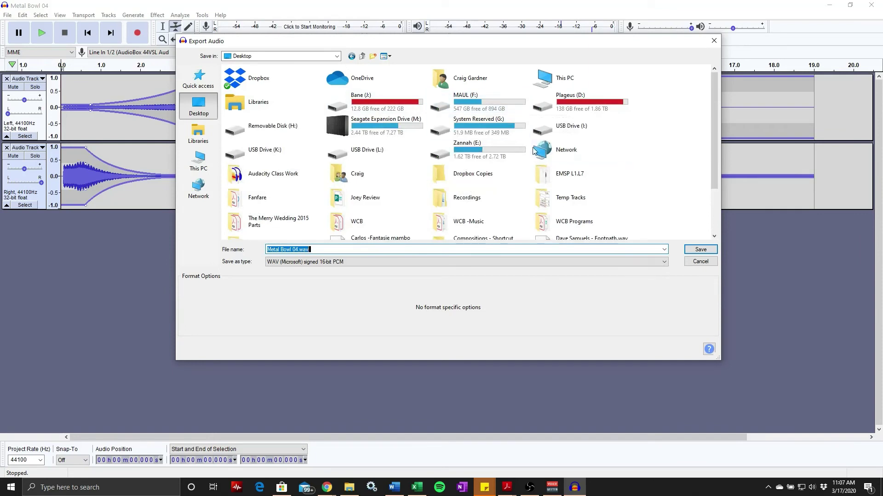
double_click(562, 177)
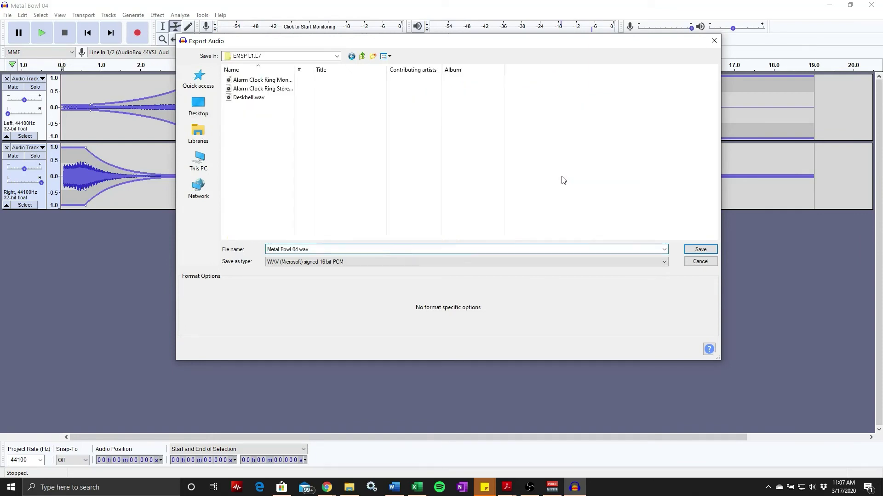
click(372, 55)
click(373, 55)
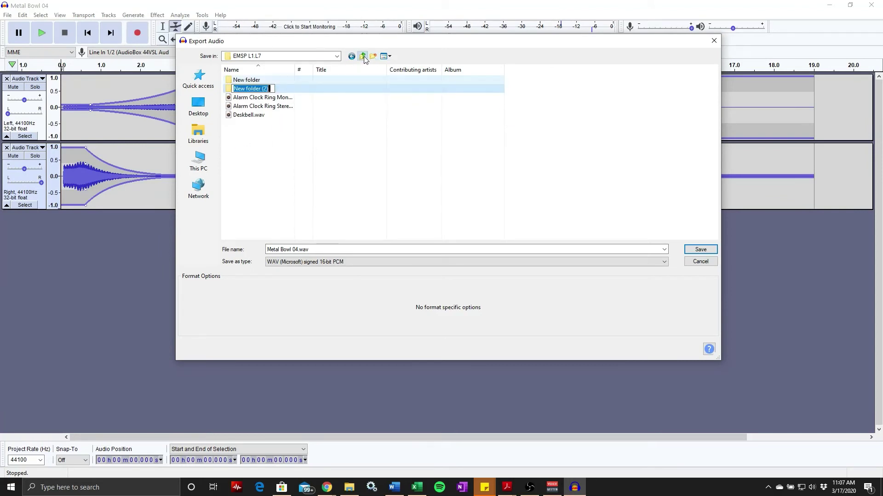
click(363, 55)
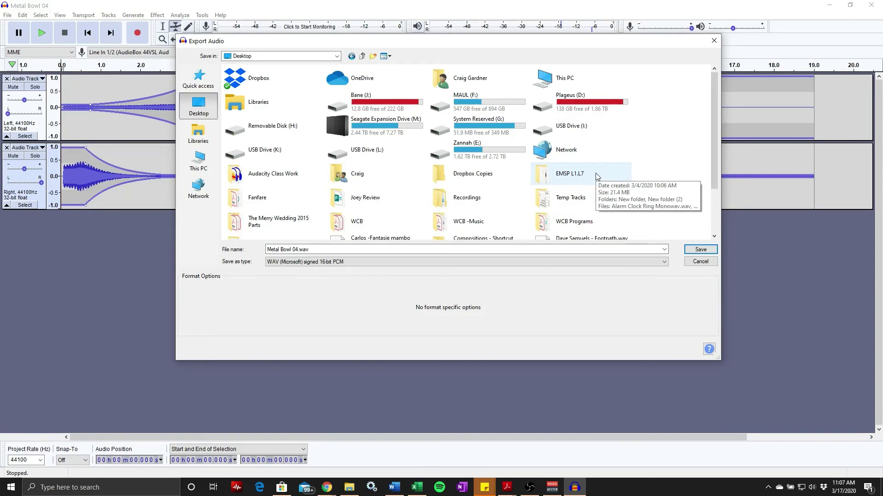
scroll(596, 176, down, 2)
double_click(271, 109)
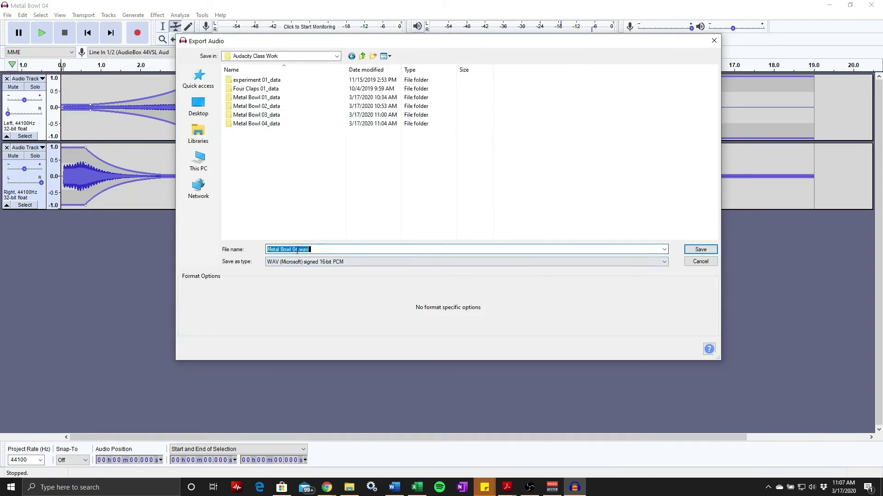
Step: Save the WAV as 'Metal Bowl pan exercieswav' and accept the metadata tags
drag(293, 249, 299, 249)
key(BackSpace)
text(pan exe)
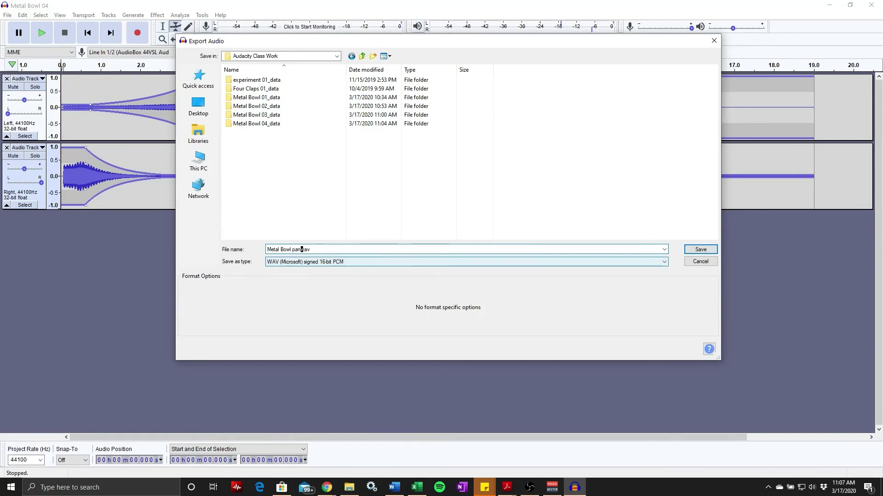
text(rcies)
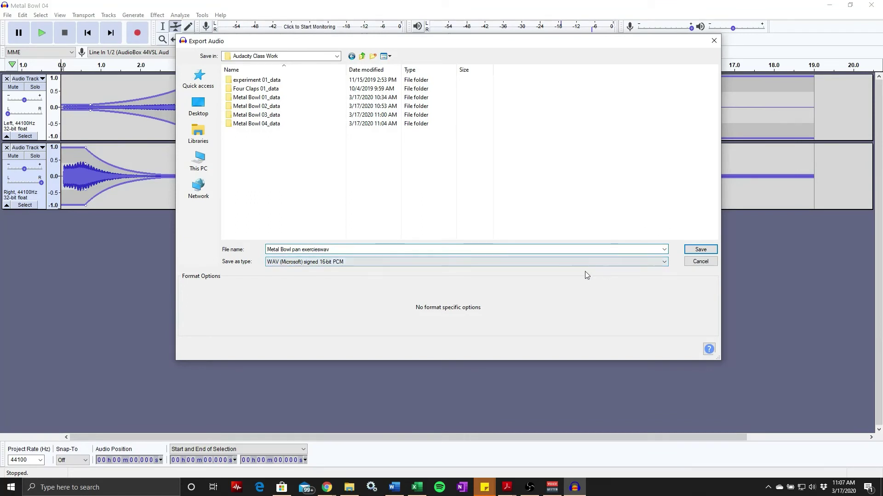
click(700, 250)
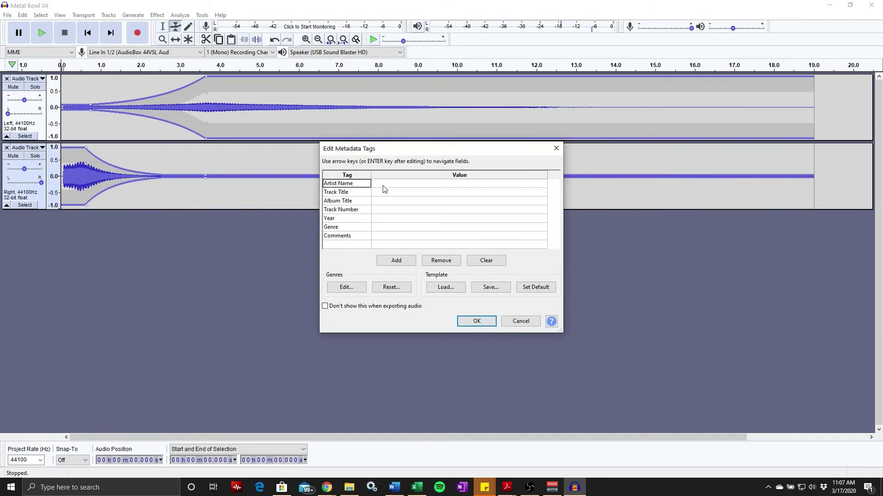
click(382, 186)
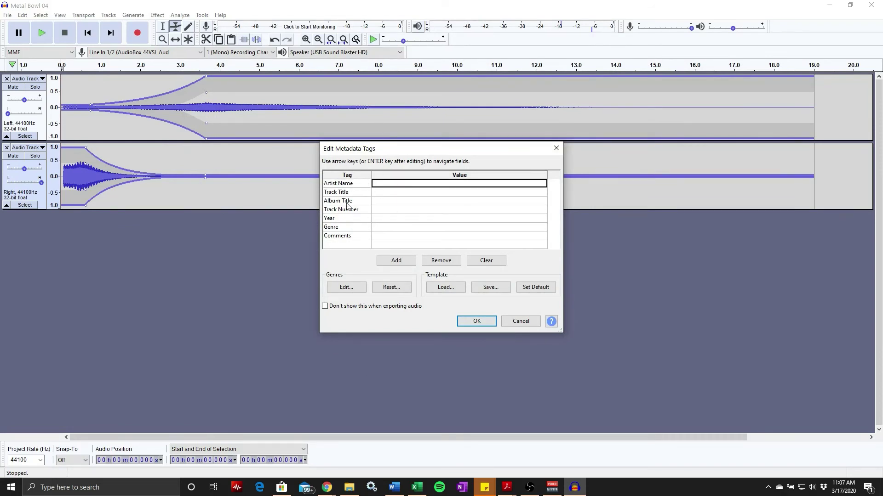
click(463, 322)
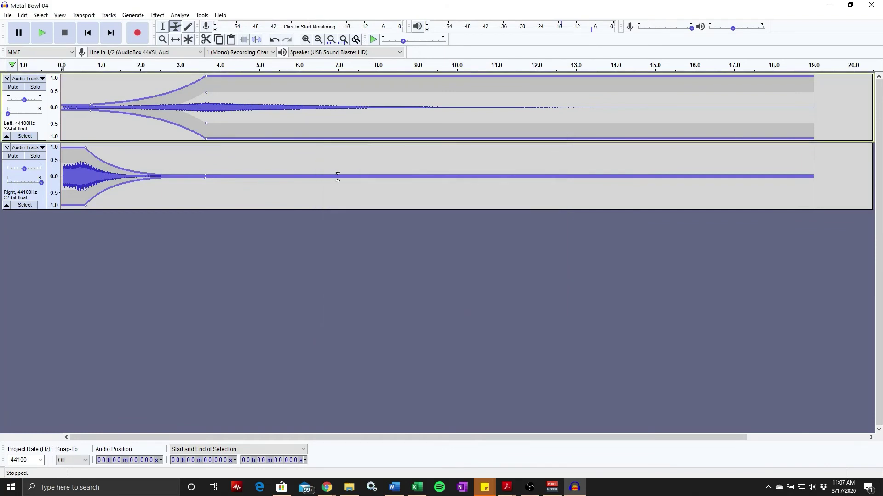
Step: Close the Metal Bowl 04 project, answering the save prompt
click(9, 15)
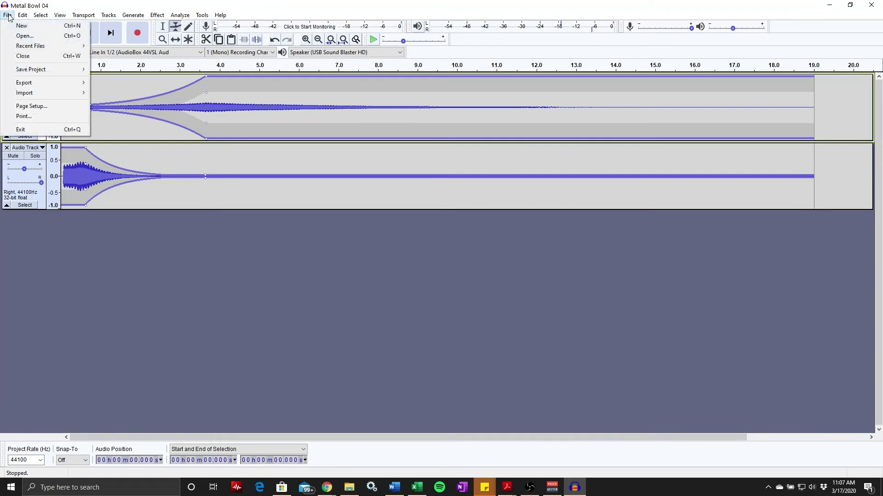
click(28, 58)
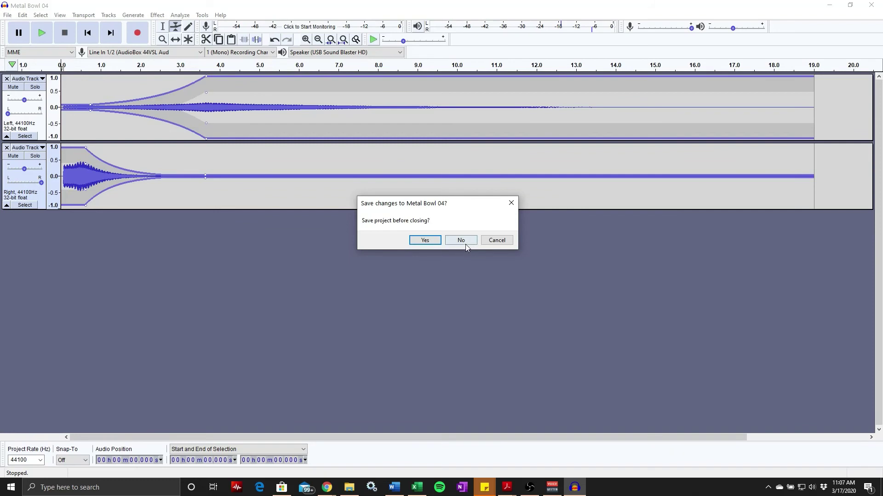
click(432, 241)
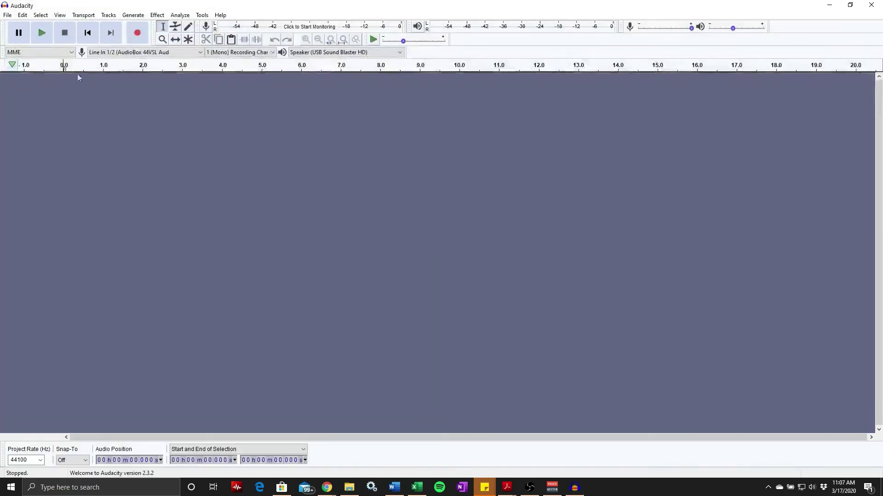
Step: Import 'Metal Bowl pan exercieswav' as audio and confirm copying it into the project
click(7, 14)
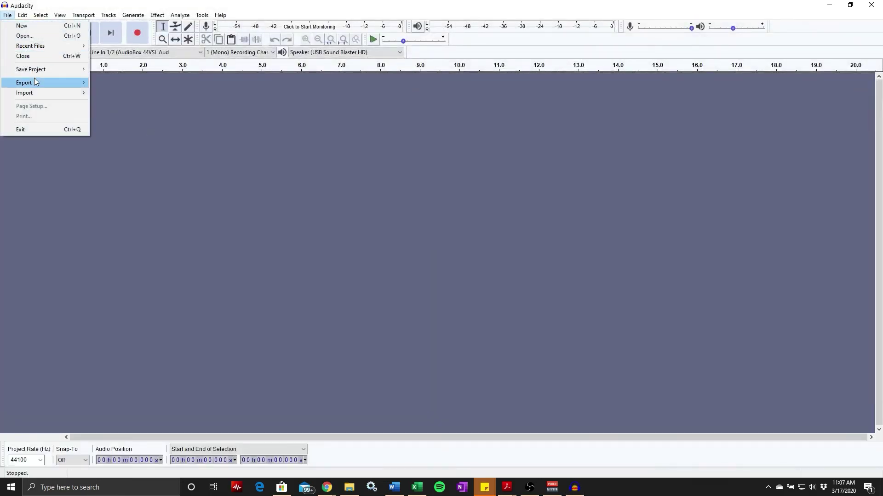
mouse_move(34, 82)
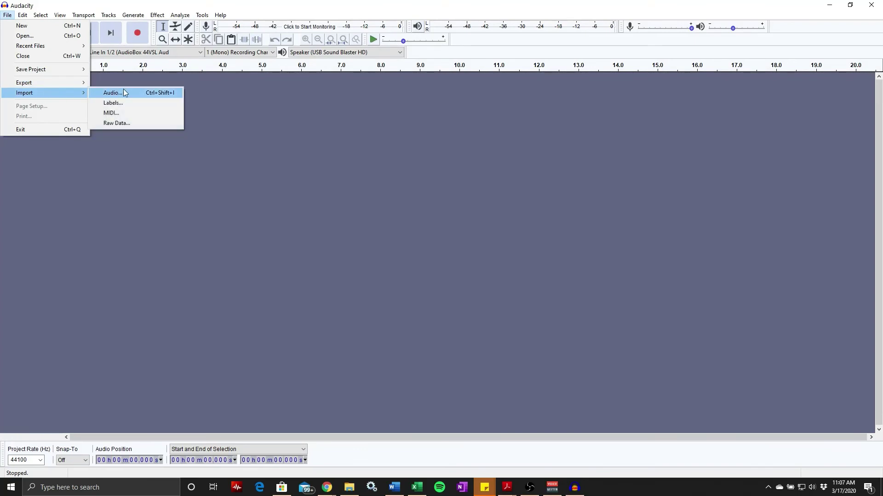
click(113, 93)
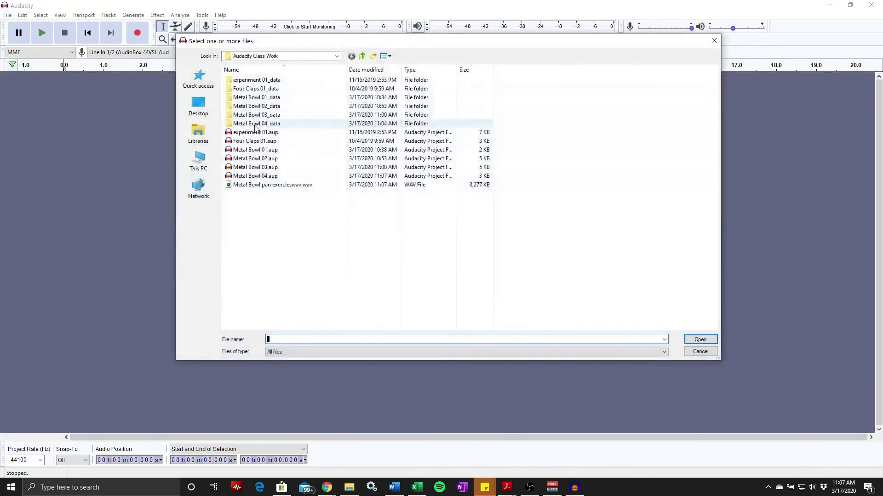
double_click(282, 185)
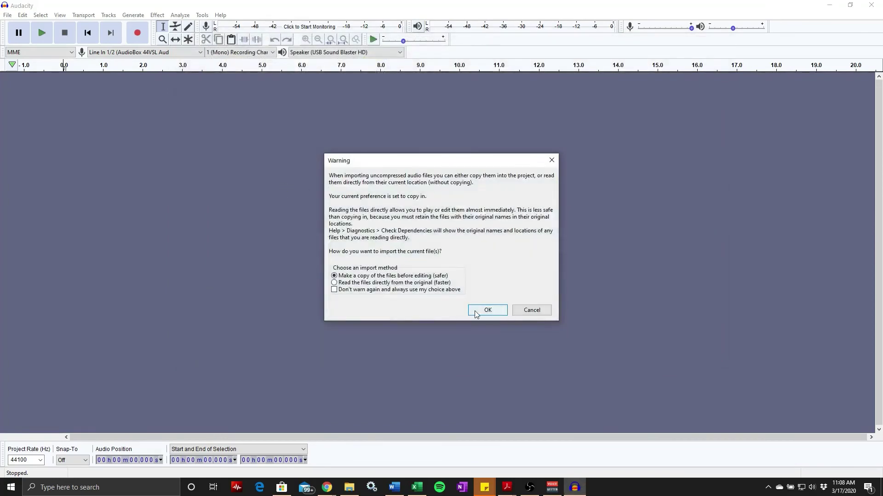
click(488, 311)
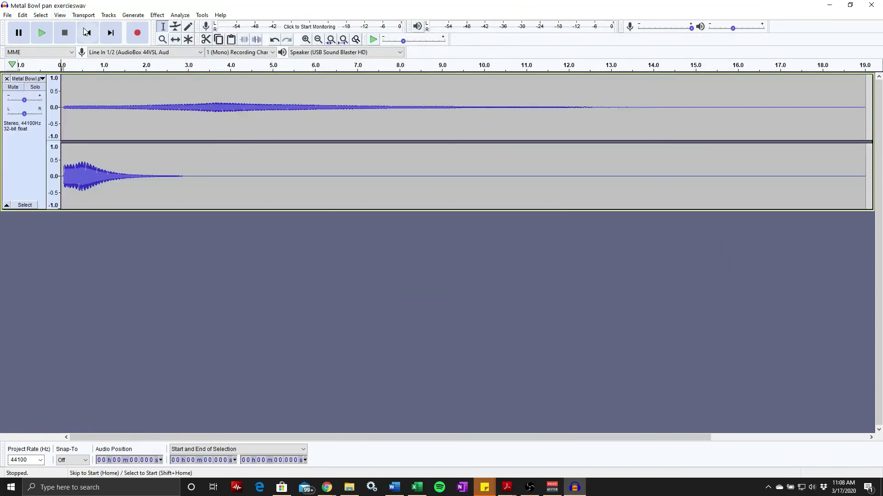
key(space)
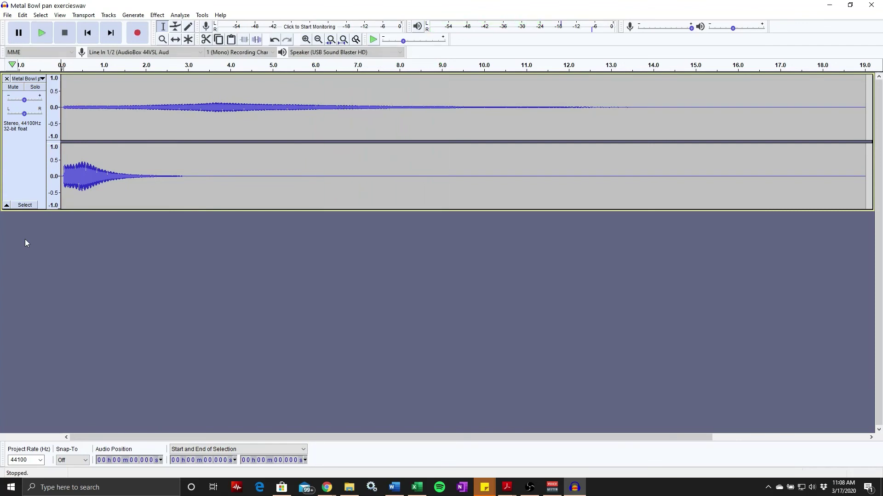
key(space)
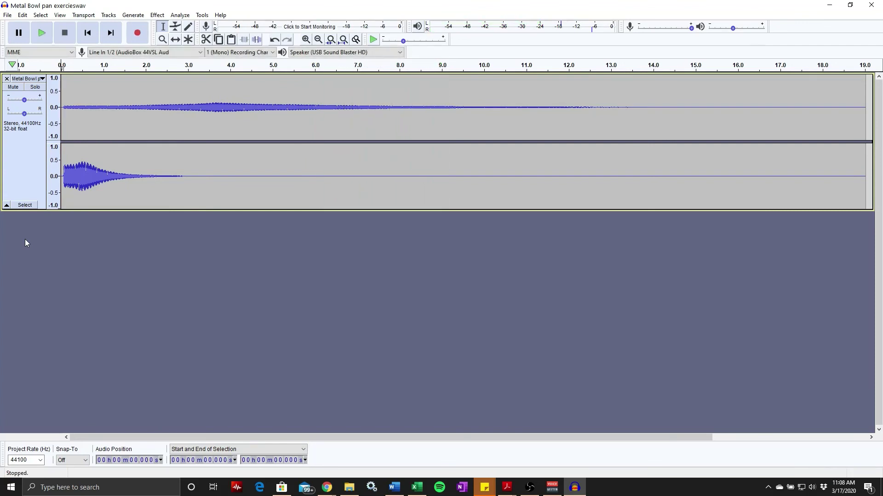